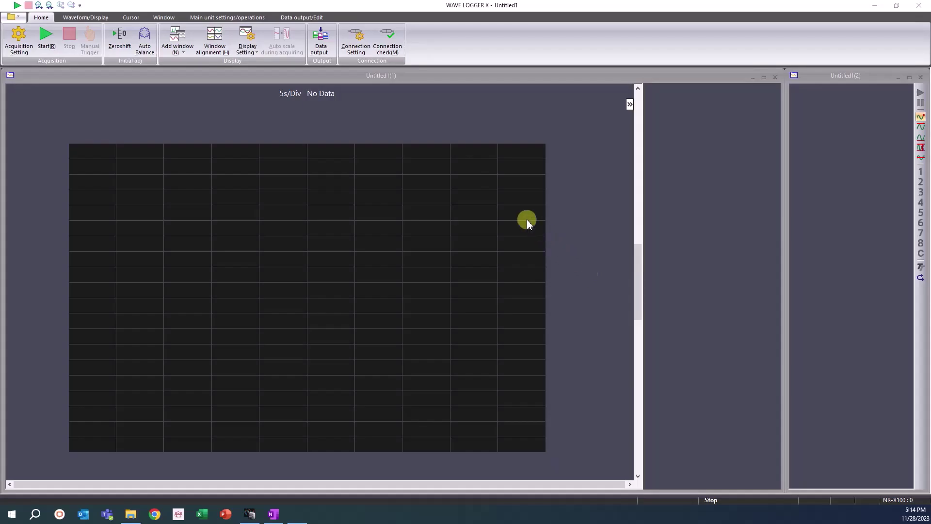
Check the logger connection, close both Untitled1 waveform windows, and create new Normal Mode data
{"action": "left_click", "coordinate": [395, 41]}
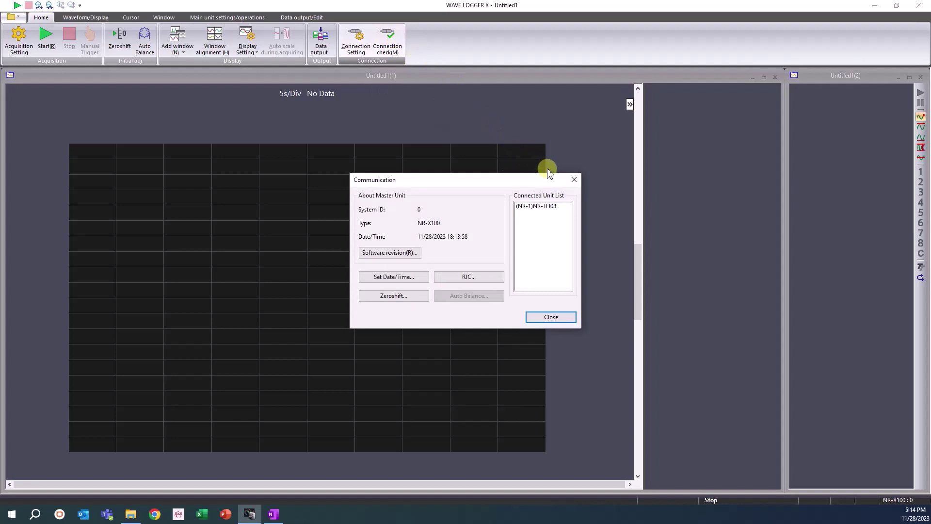
{"action": "left_click", "coordinate": [560, 322]}
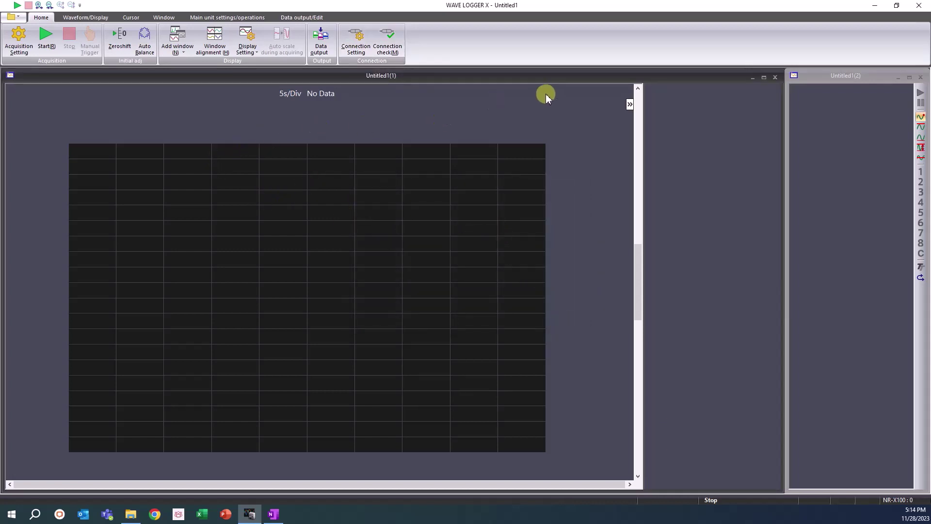
{"action": "left_click", "coordinate": [775, 77]}
{"action": "left_click", "coordinate": [920, 77]}
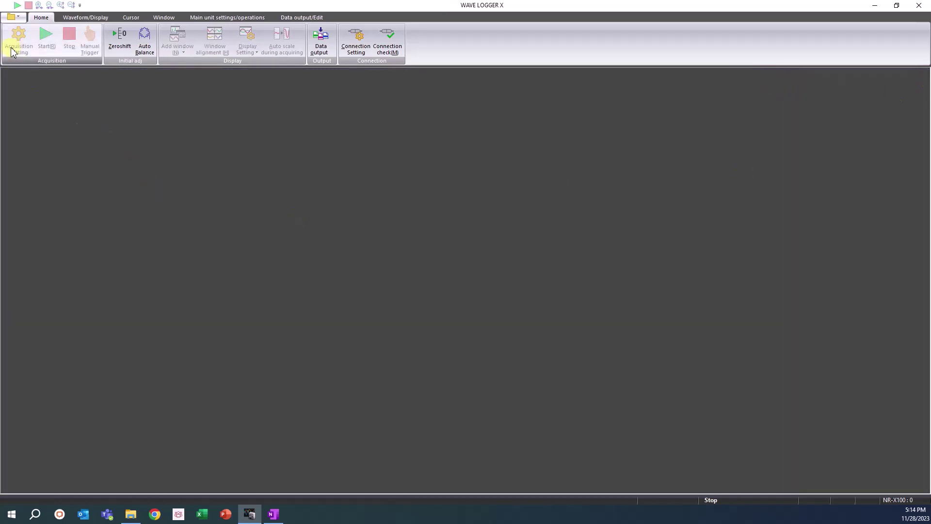
{"action": "left_click", "coordinate": [18, 17]}
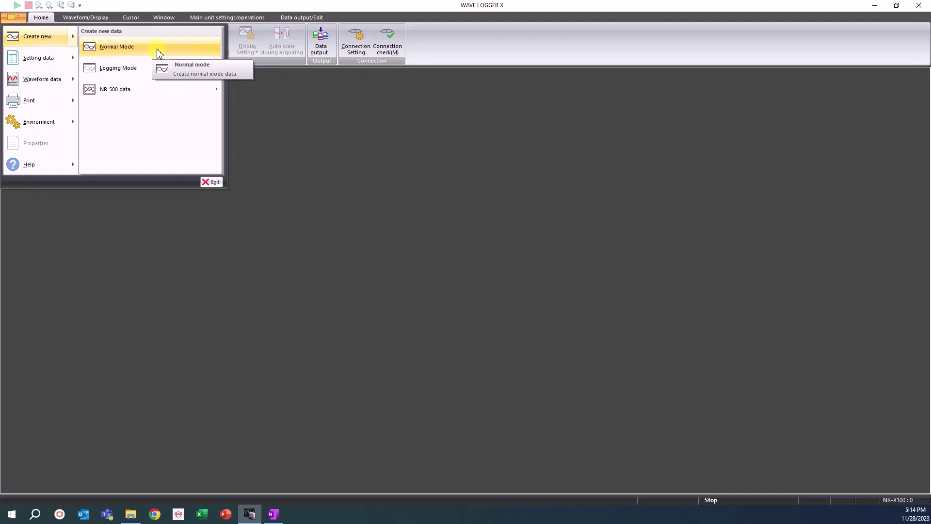
{"action": "left_click", "coordinate": [158, 50]}
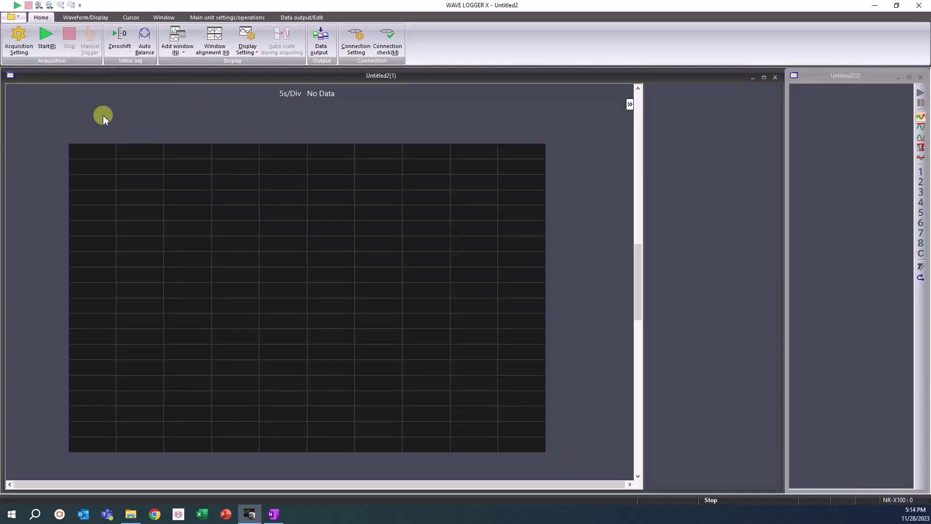
Start the Acquisition Setting wizard, re-run unit recognition, and accept the detected NR-TH08 configuration
{"action": "left_click", "coordinate": [33, 42]}
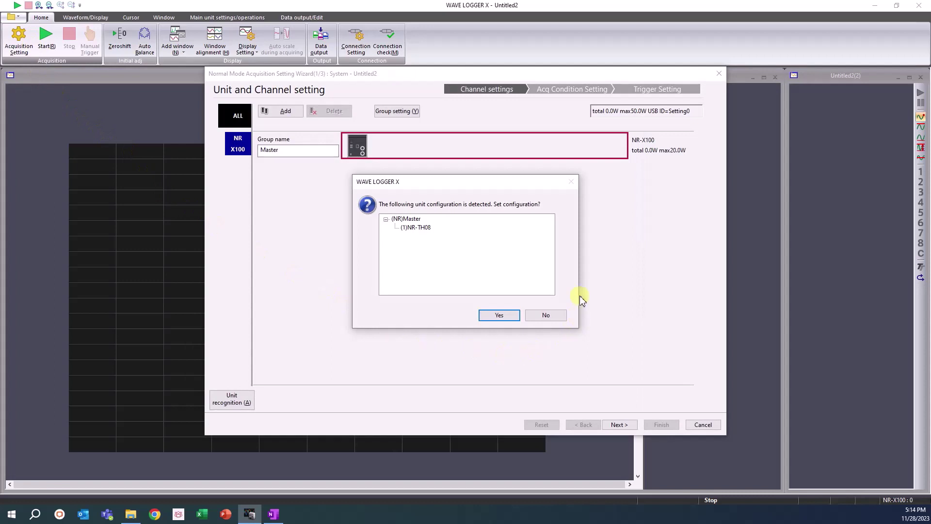
{"action": "left_click", "coordinate": [552, 315]}
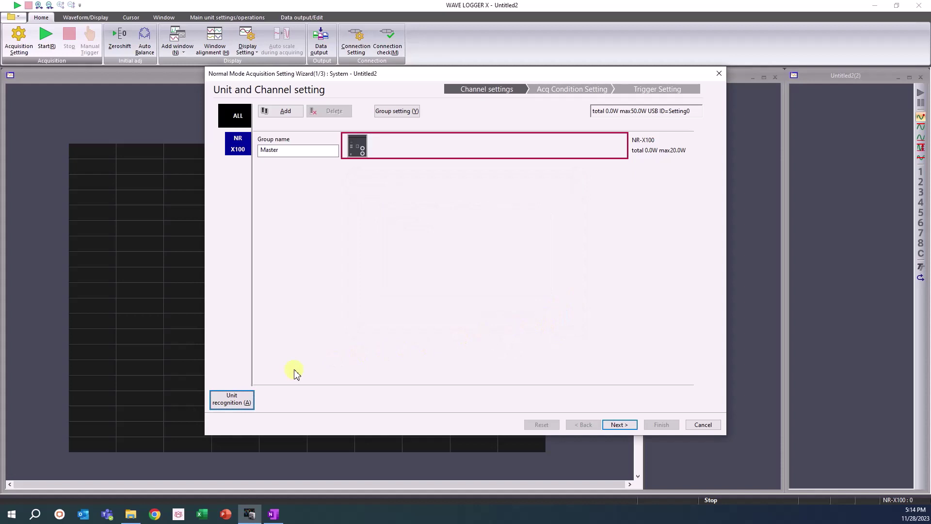
{"action": "left_click", "coordinate": [249, 400]}
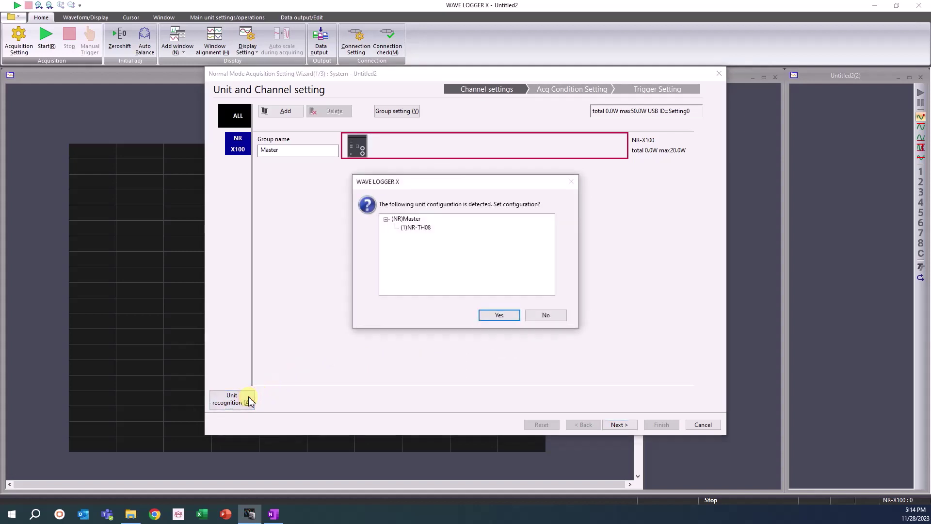
{"action": "left_click", "coordinate": [516, 316]}
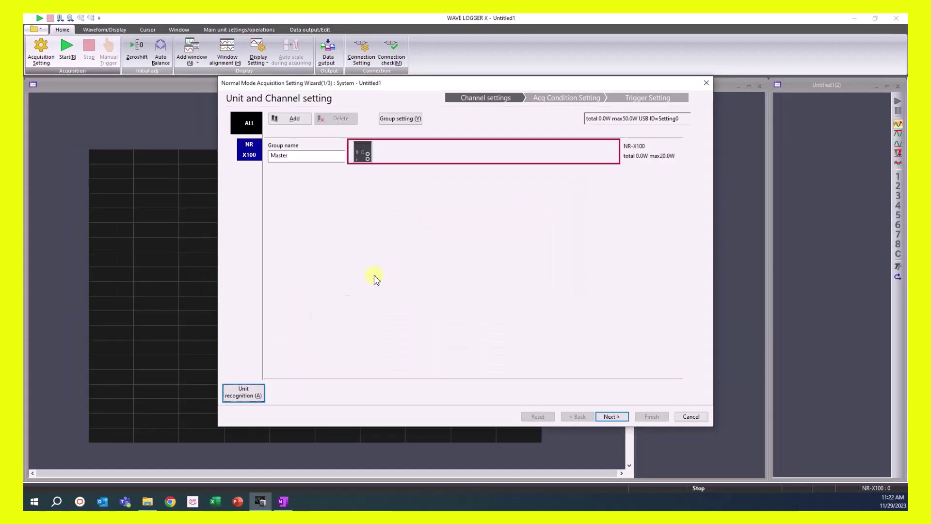
Run Unit recognition again and dismiss the Connection failed message
{"action": "left_click", "coordinate": [260, 394]}
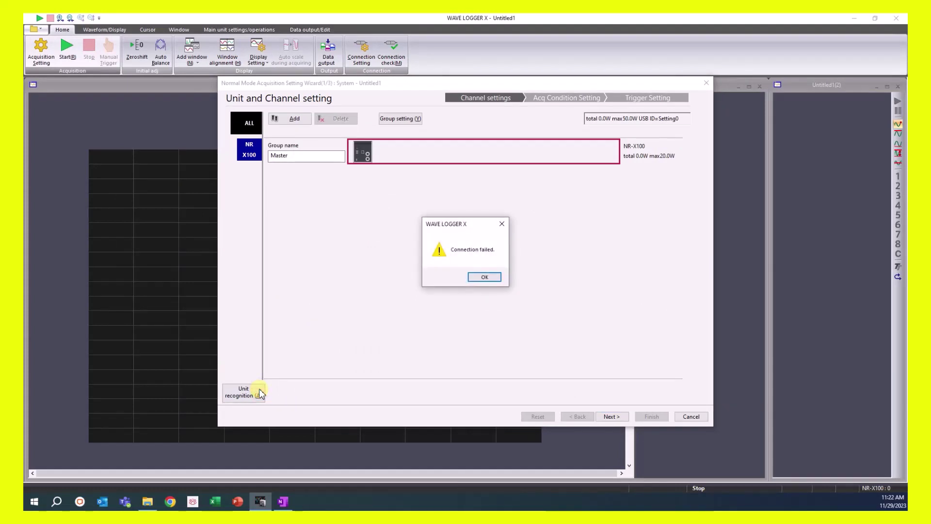
{"action": "left_click", "coordinate": [498, 281]}
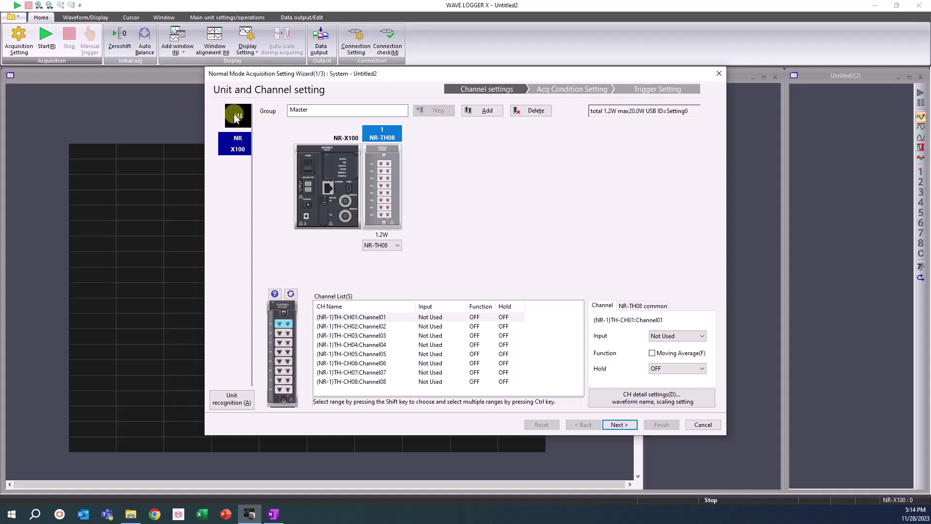
{"action": "left_click", "coordinate": [235, 118]}
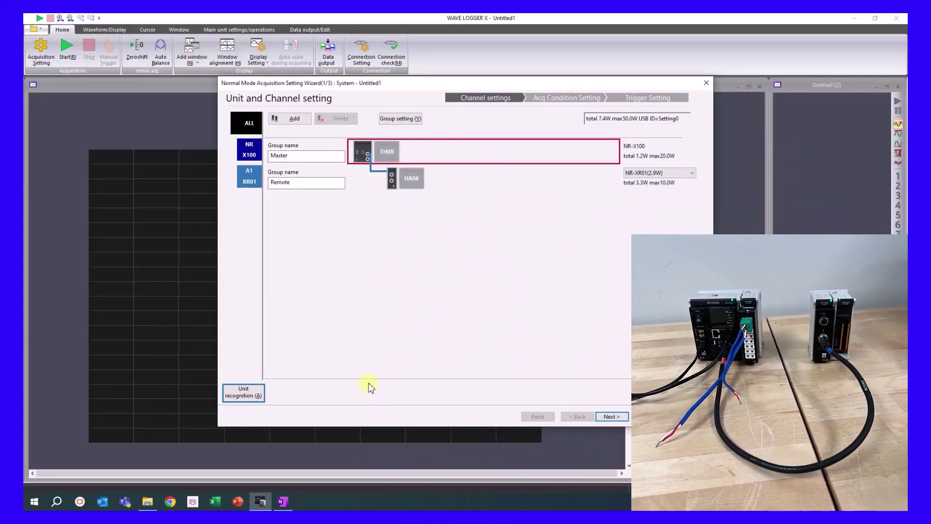
{"action": "left_click", "coordinate": [249, 156]}
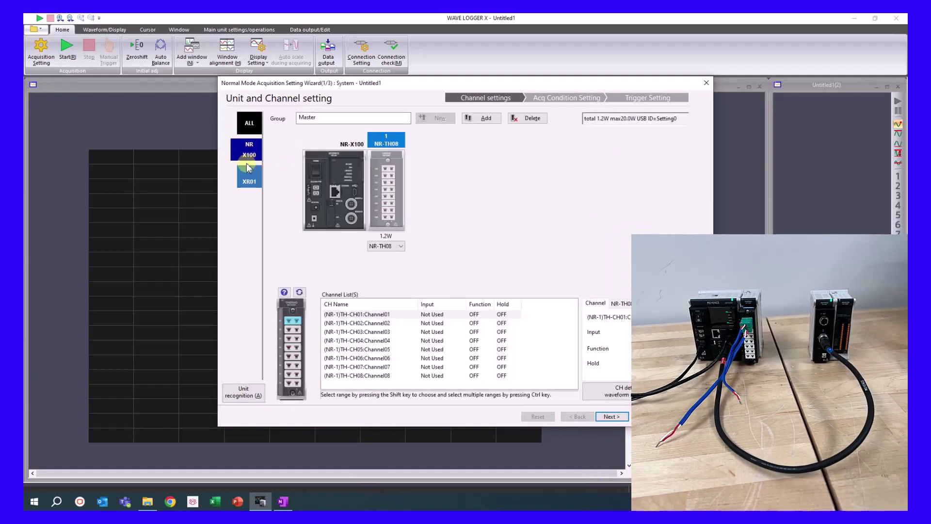
{"action": "left_click", "coordinate": [248, 182]}
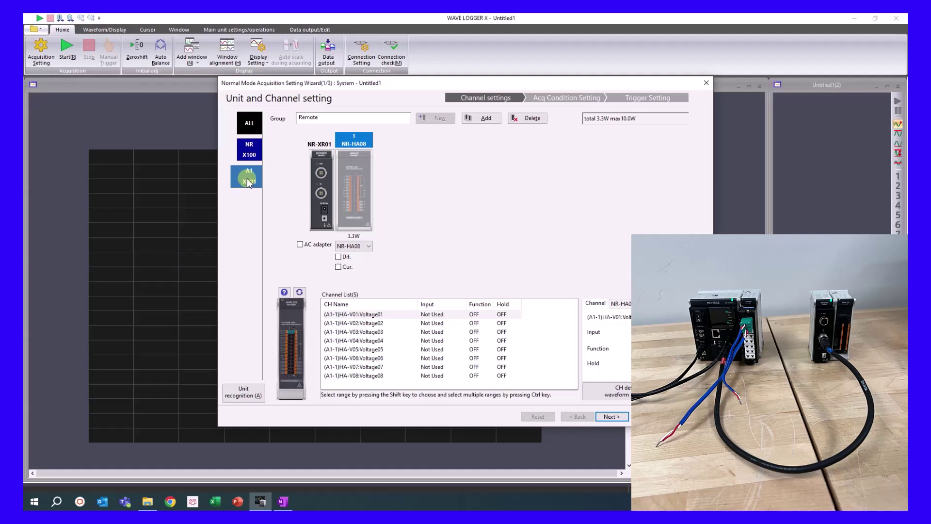
{"action": "left_click", "coordinate": [238, 128]}
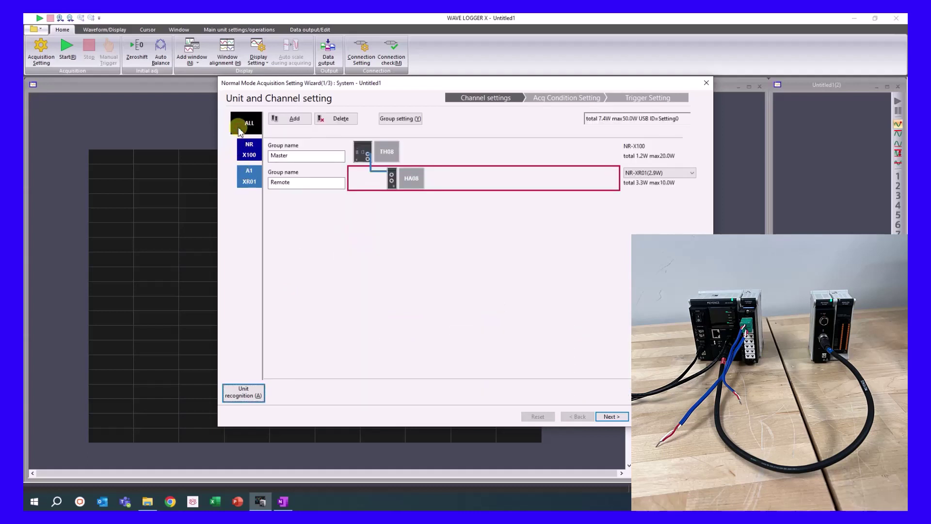
{"action": "left_click", "coordinate": [238, 130]}
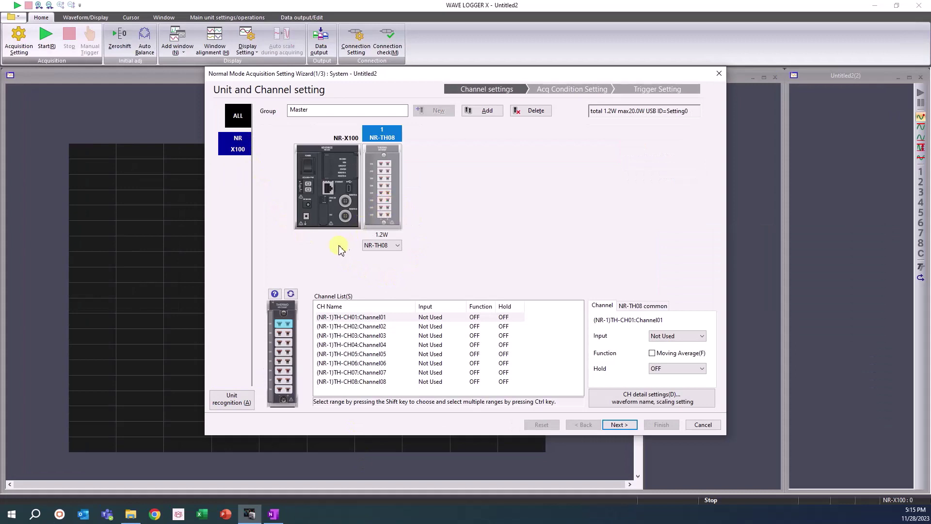
Toggle the terminal block illustration, then select Channel01 and Channel02 together in the Channel List
{"action": "left_click", "coordinate": [291, 294]}
{"action": "left_click", "coordinate": [291, 294]}
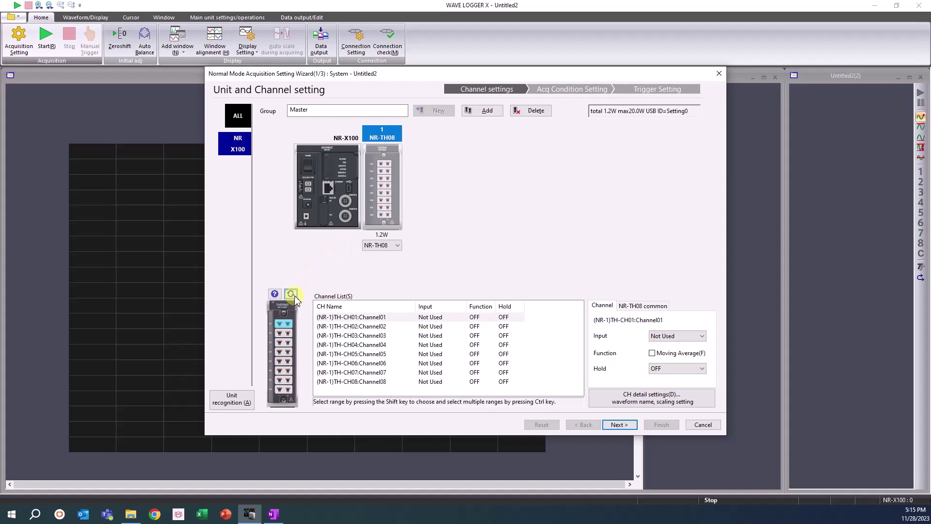
{"action": "left_click", "coordinate": [291, 294]}
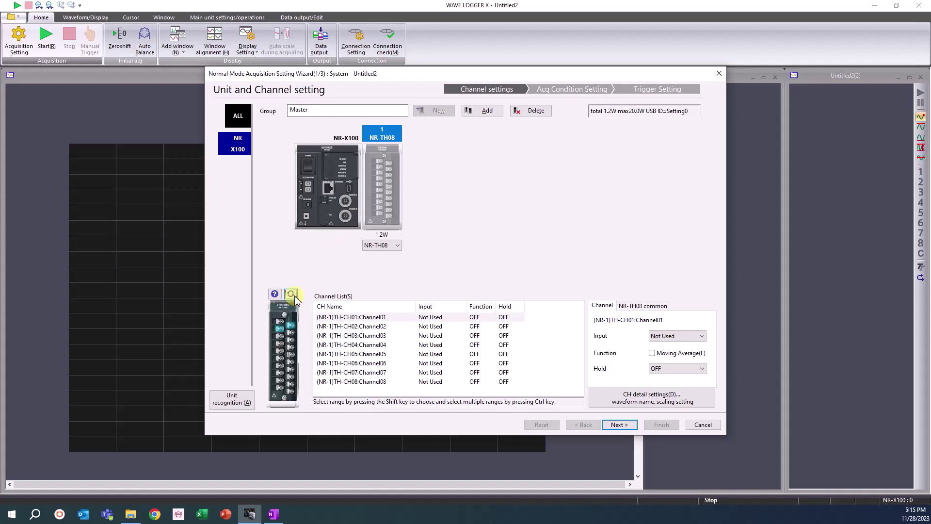
{"action": "left_click", "coordinate": [290, 294]}
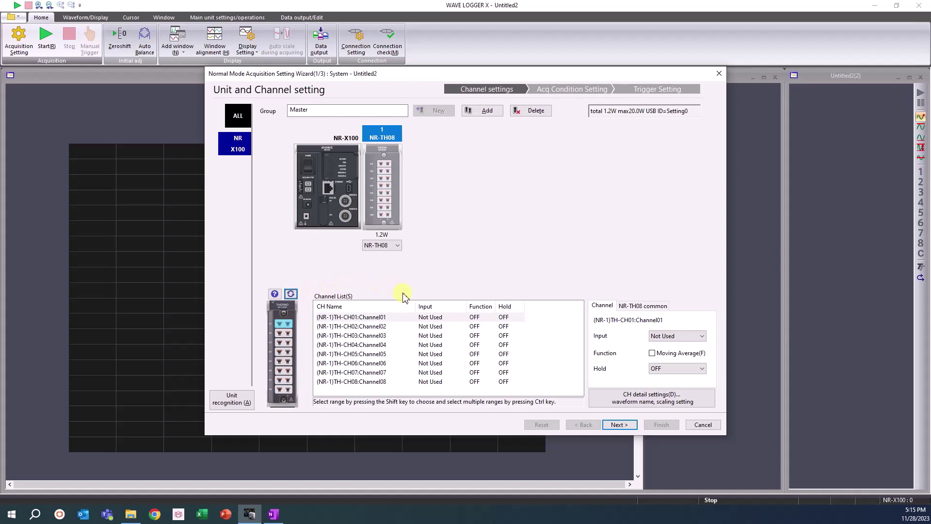
{"action": "left_click", "coordinate": [515, 319]}
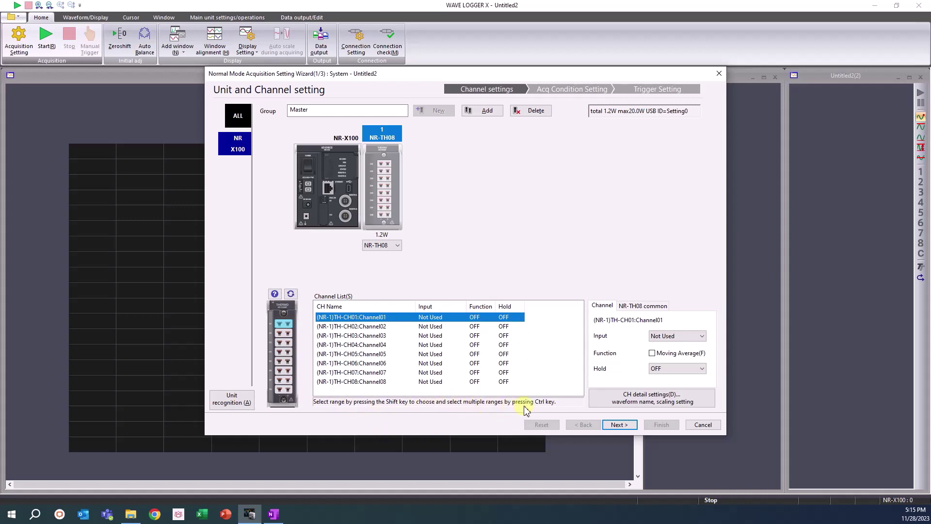
{"action": "left_click", "coordinate": [517, 328], "text": "shift"}
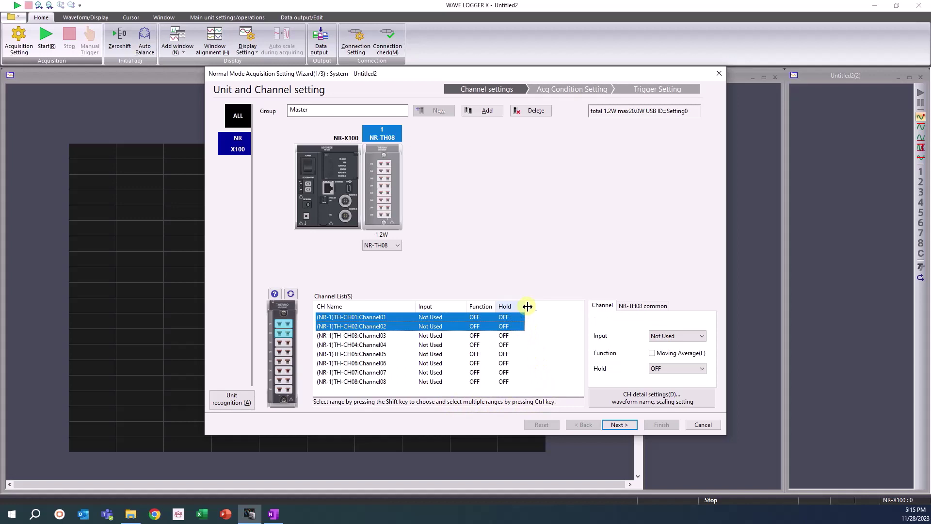
Set Channel01 and Channel02 input type to K-thermocouple and show the NR-TH08 common settings
{"action": "left_click", "coordinate": [700, 337]}
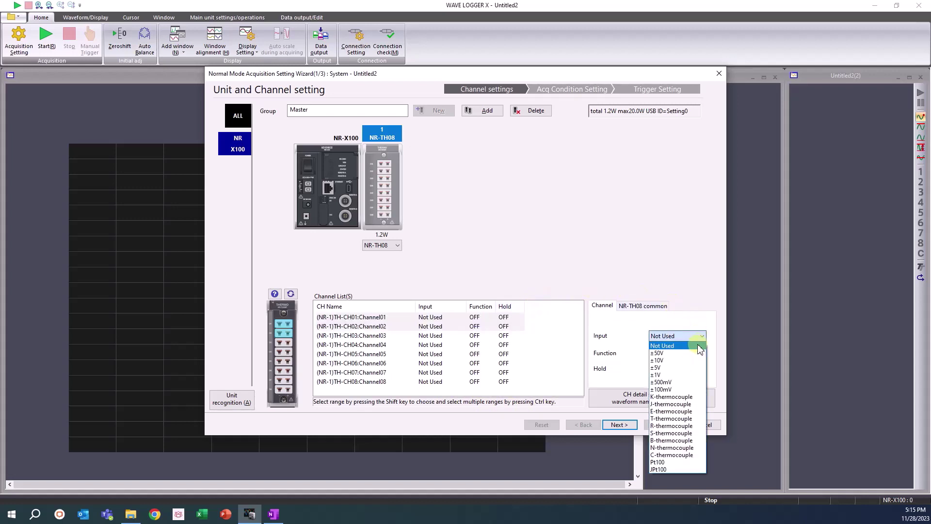
{"action": "left_click", "coordinate": [704, 398]}
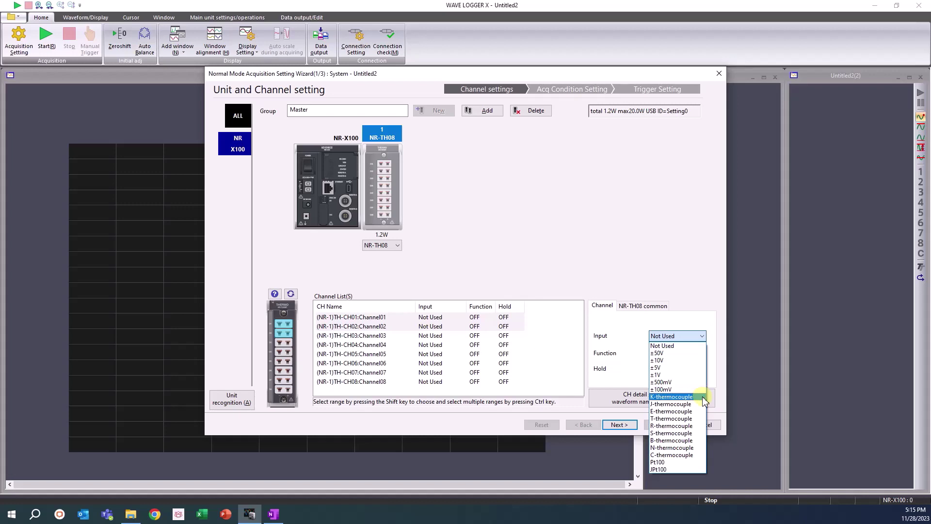
{"action": "left_click", "coordinate": [703, 398]}
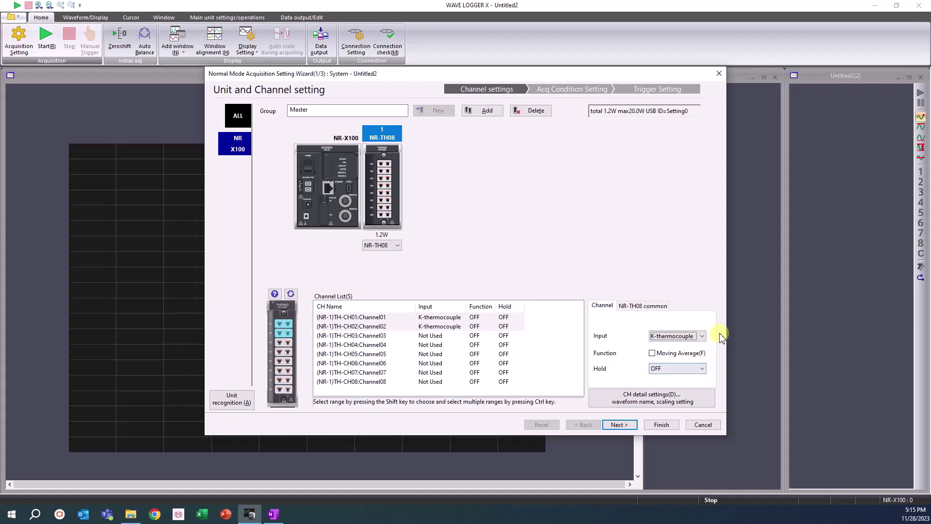
{"action": "left_click", "coordinate": [662, 307]}
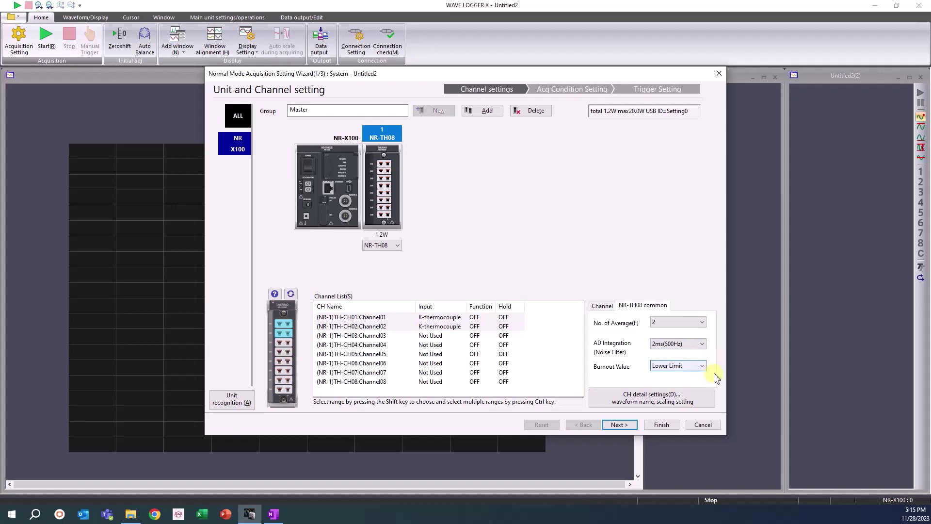
In CH detail settings, rename Channel01 to Temp1 and Channel02 to Temp2
{"action": "left_click", "coordinate": [704, 405]}
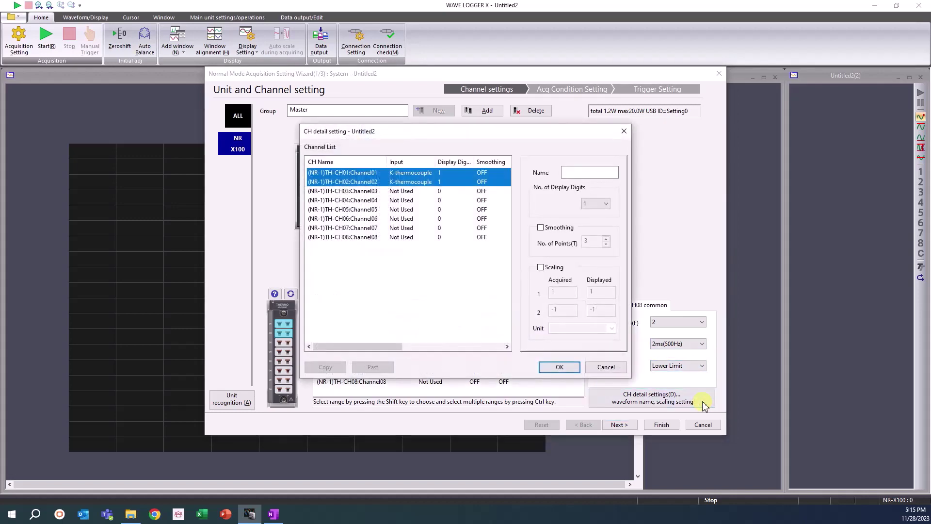
{"action": "left_click", "coordinate": [466, 173]}
{"action": "left_click_drag", "start_coordinate": [603, 173], "coordinate": [536, 172]}
{"action": "type", "text": "T"}
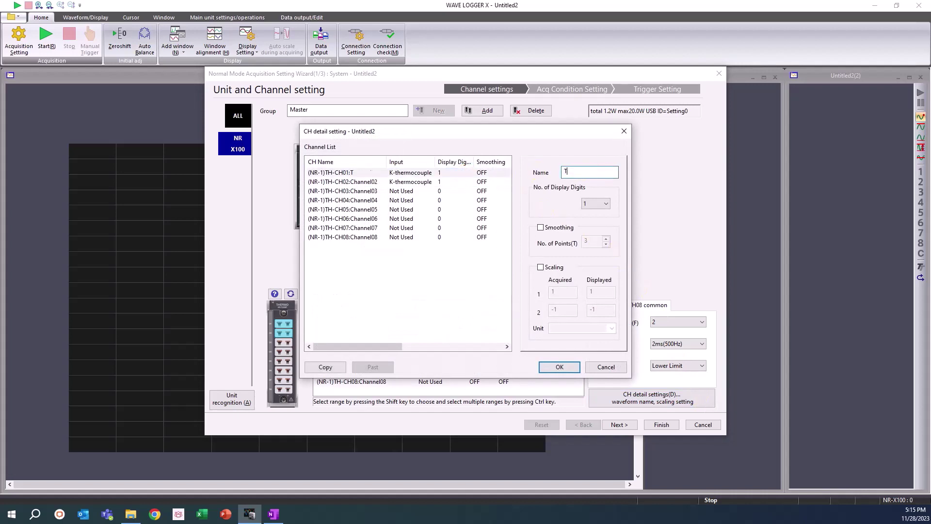
{"action": "type", "text": "emp1"}
{"action": "left_click", "coordinate": [452, 183]}
{"action": "left_click_drag", "start_coordinate": [609, 171], "coordinate": [536, 172]}
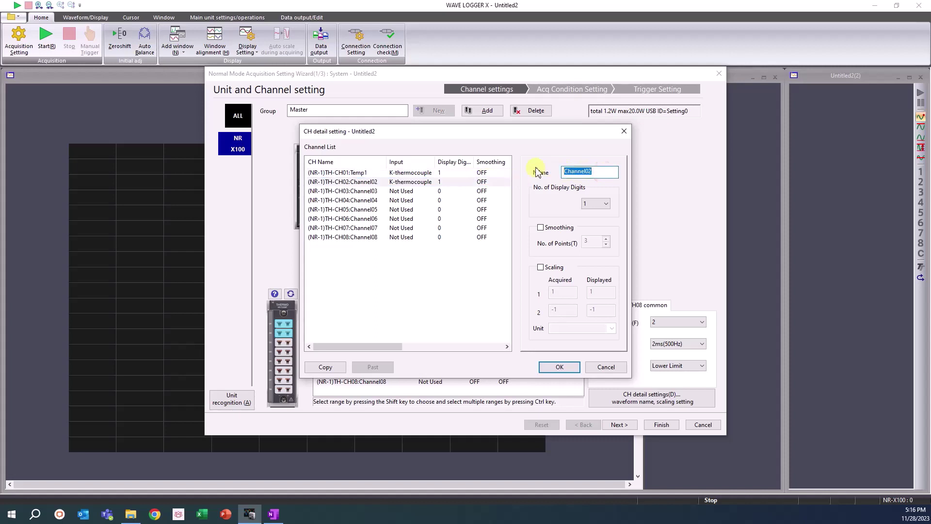
{"action": "type", "text": "Temp2"}
Set Temp2 to 0 display digits, leave Scaling off, and apply the changes
{"action": "left_click", "coordinate": [605, 204]}
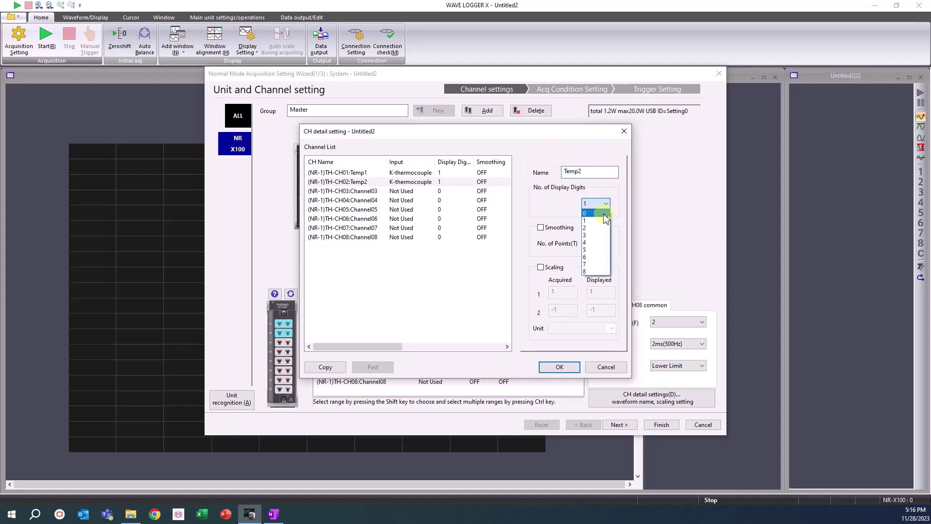
{"action": "left_click", "coordinate": [604, 214]}
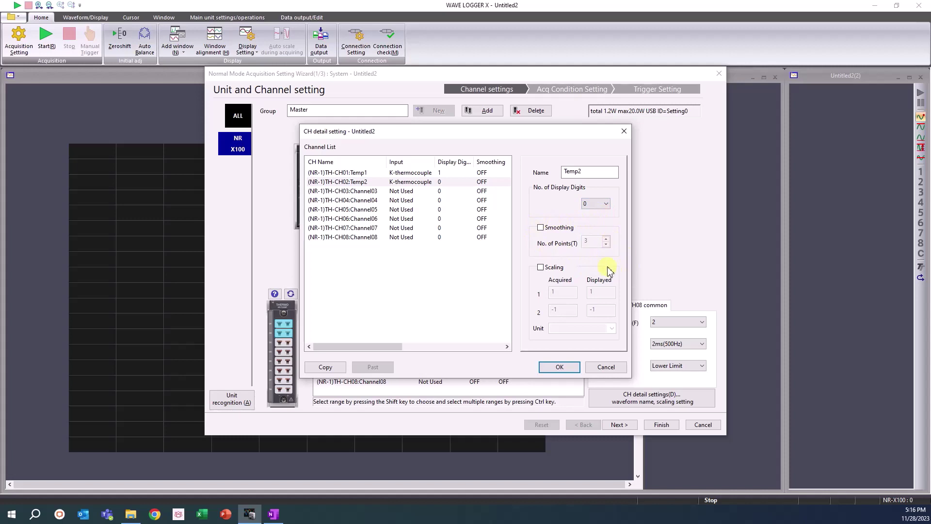
{"action": "left_click", "coordinate": [540, 267]}
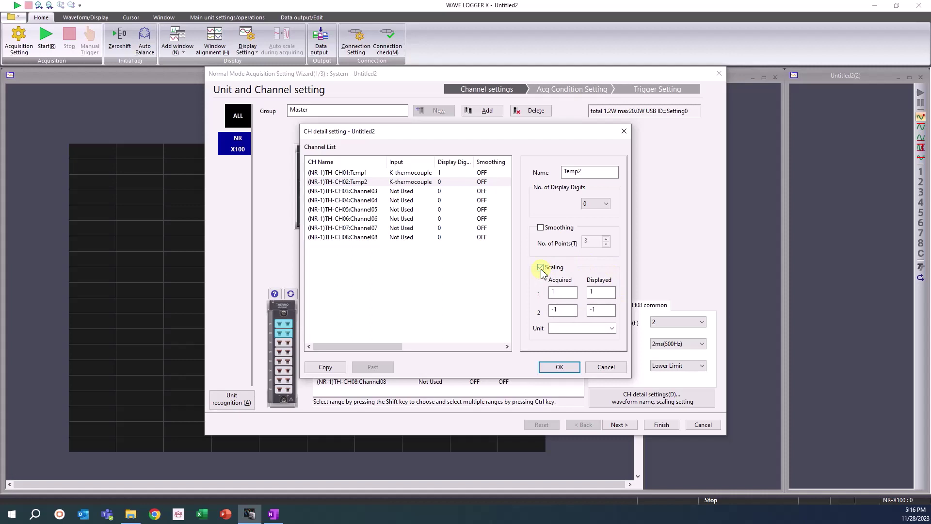
{"action": "left_click", "coordinate": [541, 269]}
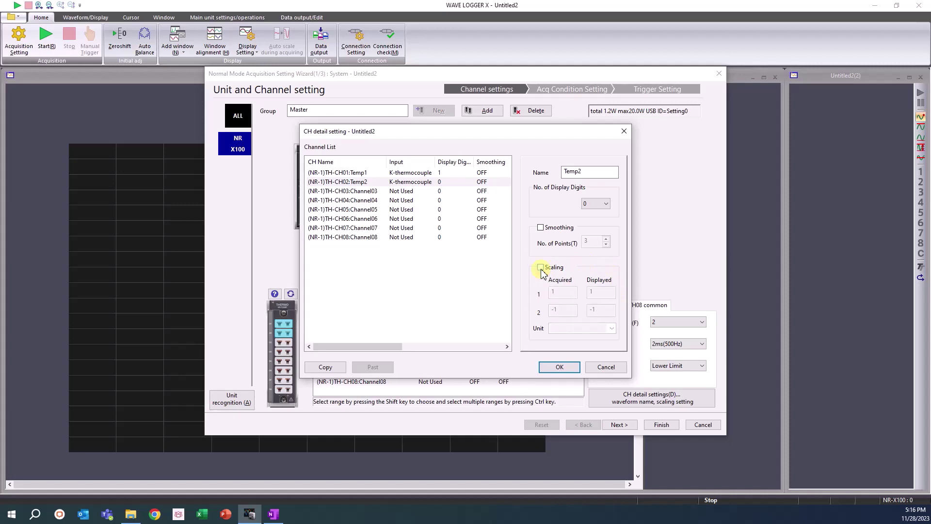
{"action": "left_click", "coordinate": [560, 367]}
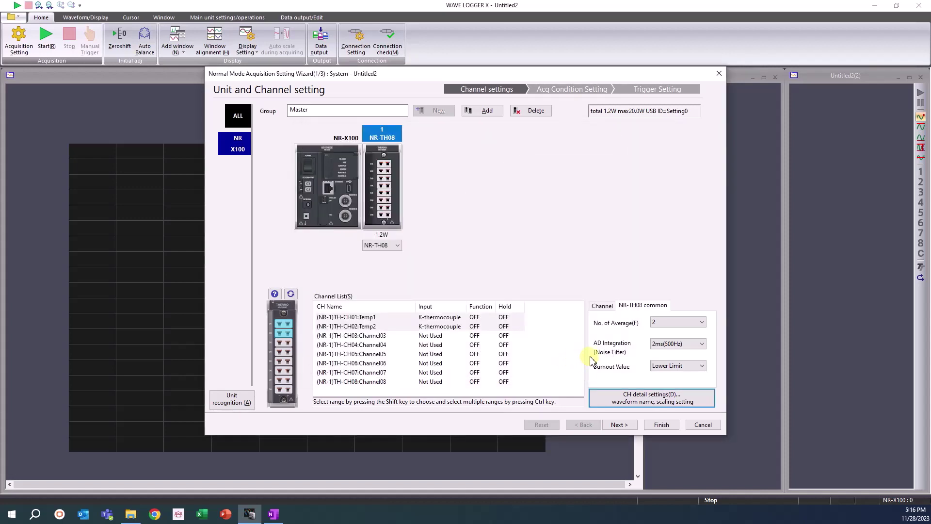
Advance past the Acq Condition Setting step and finish the wizard
{"action": "left_click", "coordinate": [636, 428]}
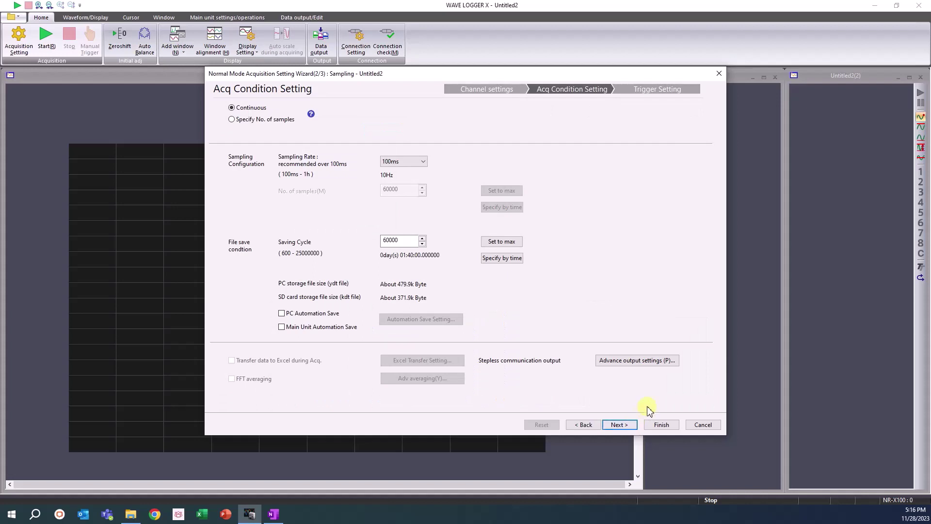
{"action": "left_click", "coordinate": [676, 425]}
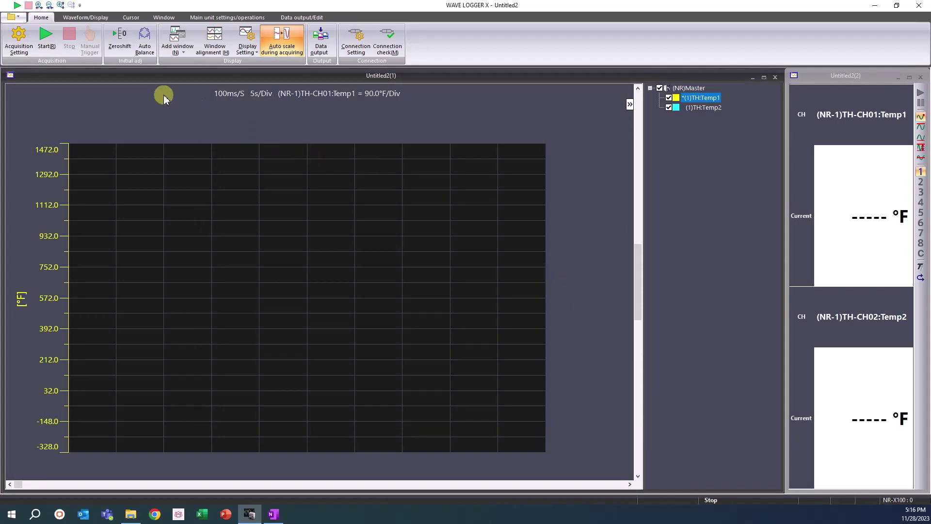
Start live acquisition and make Temp2 the active channel for the graph axis
{"action": "left_click", "coordinate": [57, 38]}
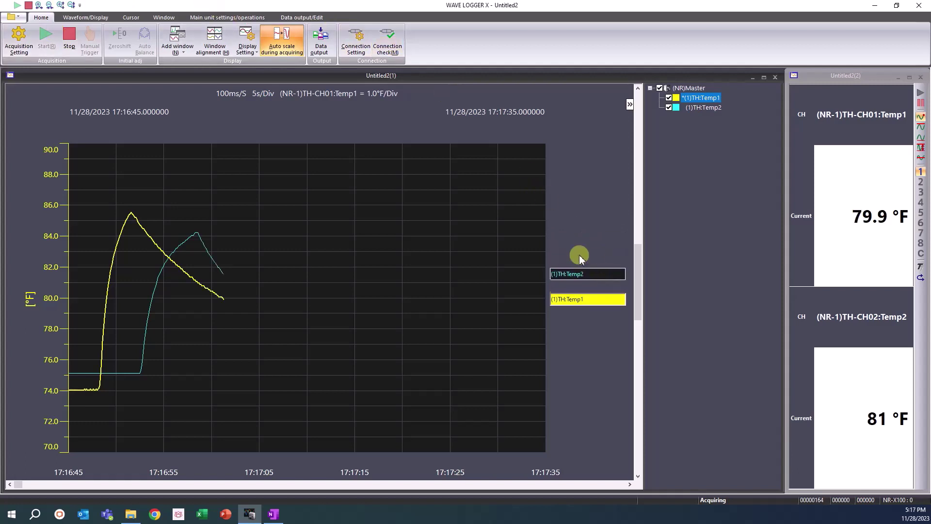
{"action": "left_click", "coordinate": [604, 290]}
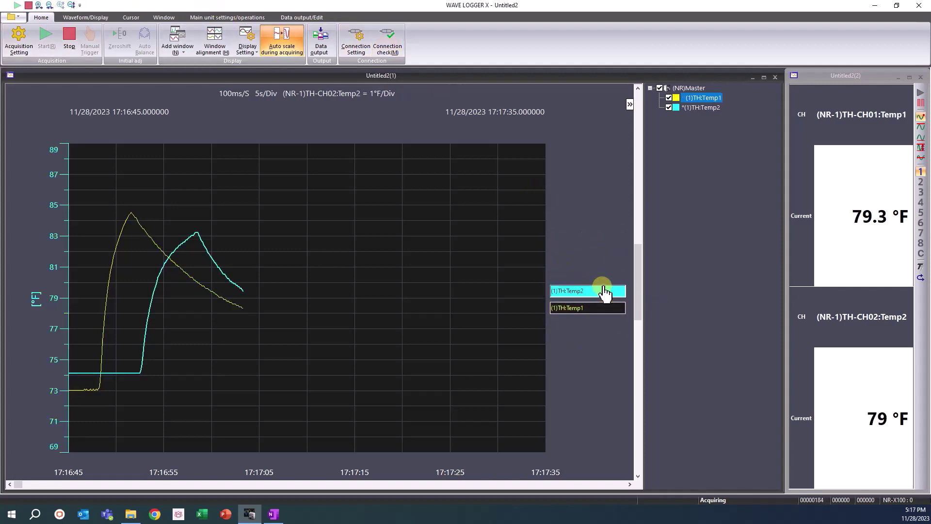